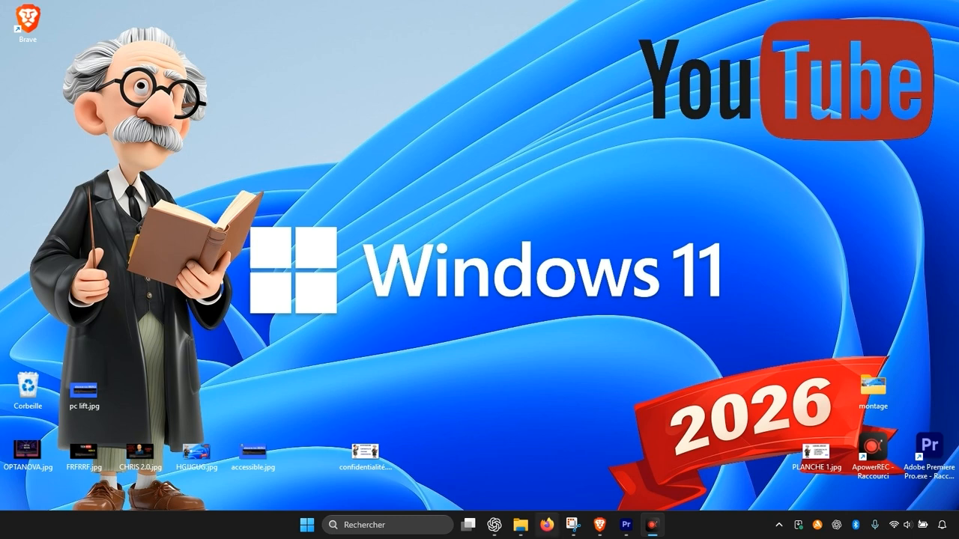
# Step: Search the web in Firefox for "shut up 10++" and open the O&O Software page for ShutUp10++
pyautogui.click(547, 525)
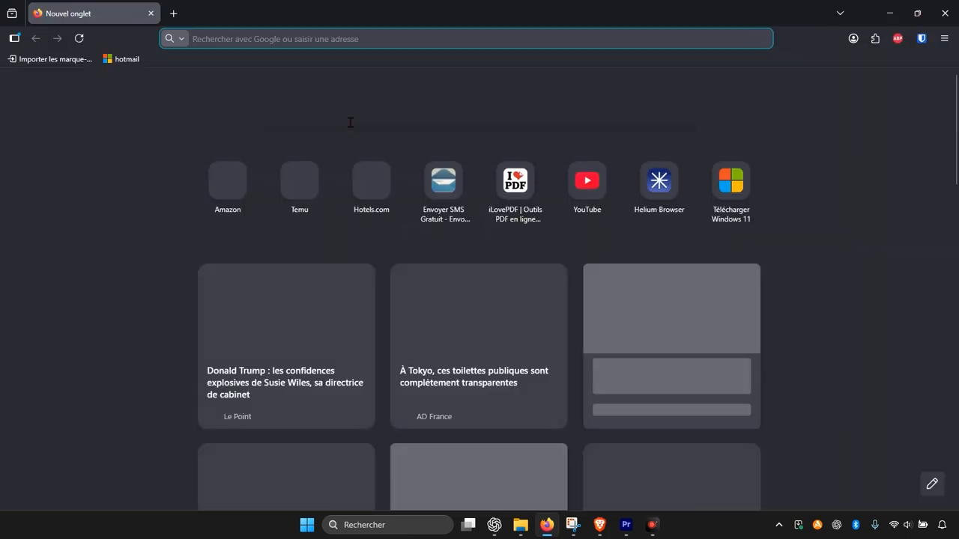
pyautogui.write('shu')
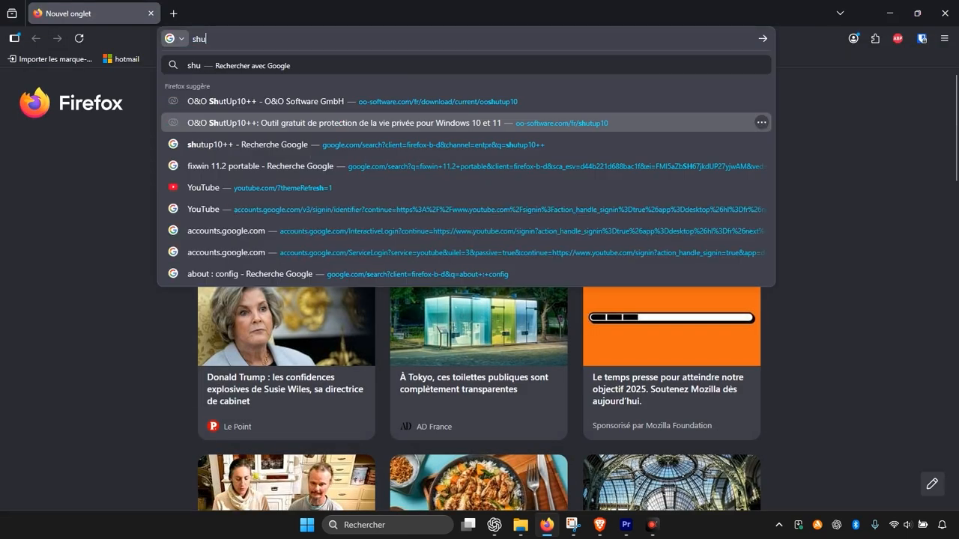
pyautogui.write('t up 10++')
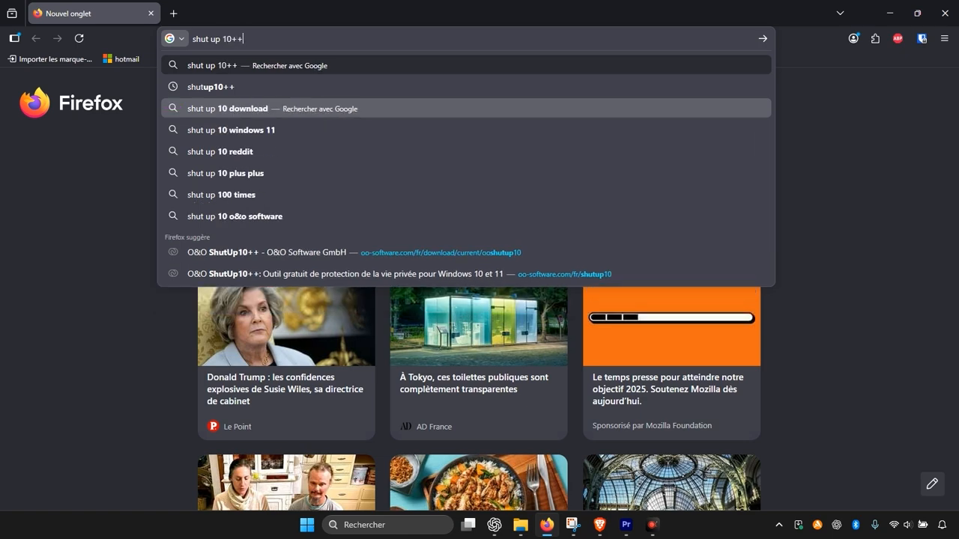
pyautogui.press('Return')
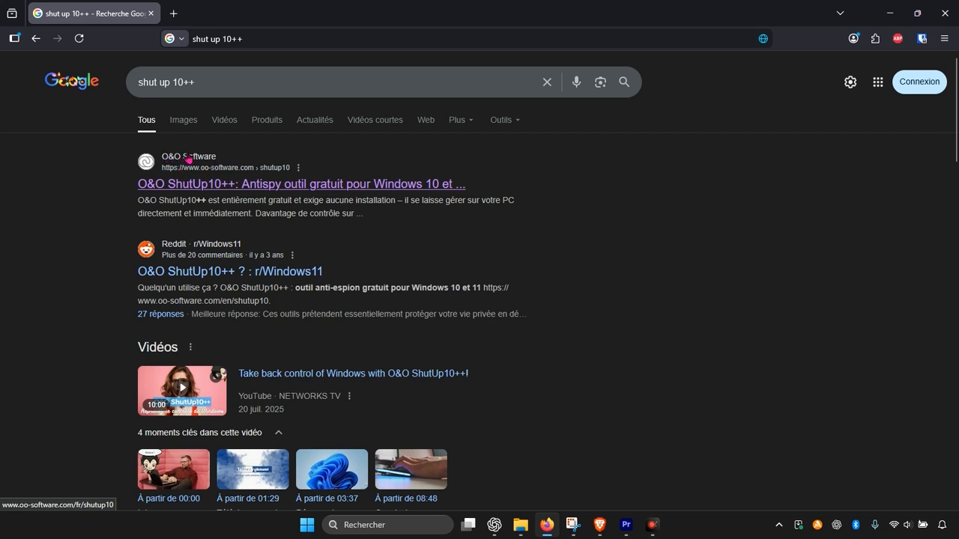
pyautogui.click(213, 185)
pyautogui.moveTo(600, 524)
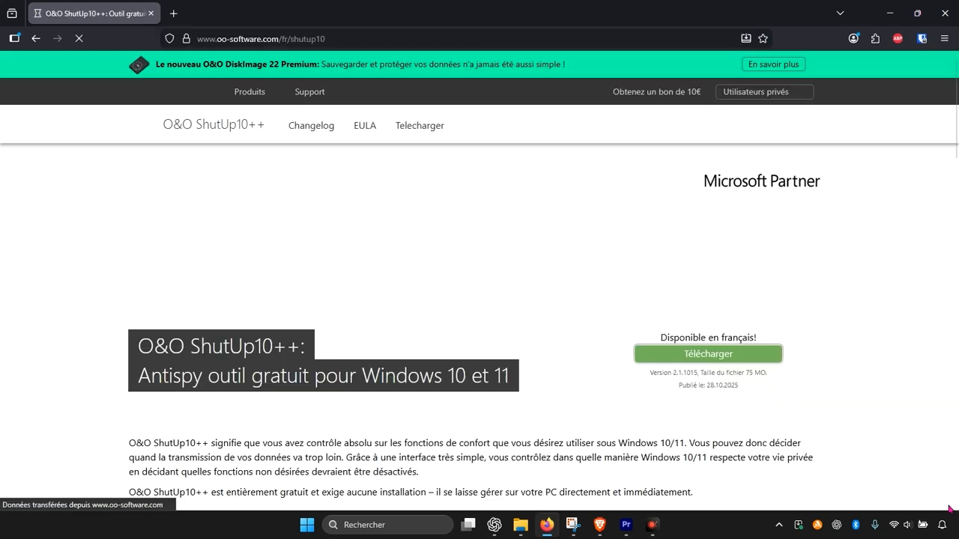
# Step: Download the 64-bit version of O&O ShutUp10++ from its download page and close the browser
pyautogui.scroll(-2, 338, 275)
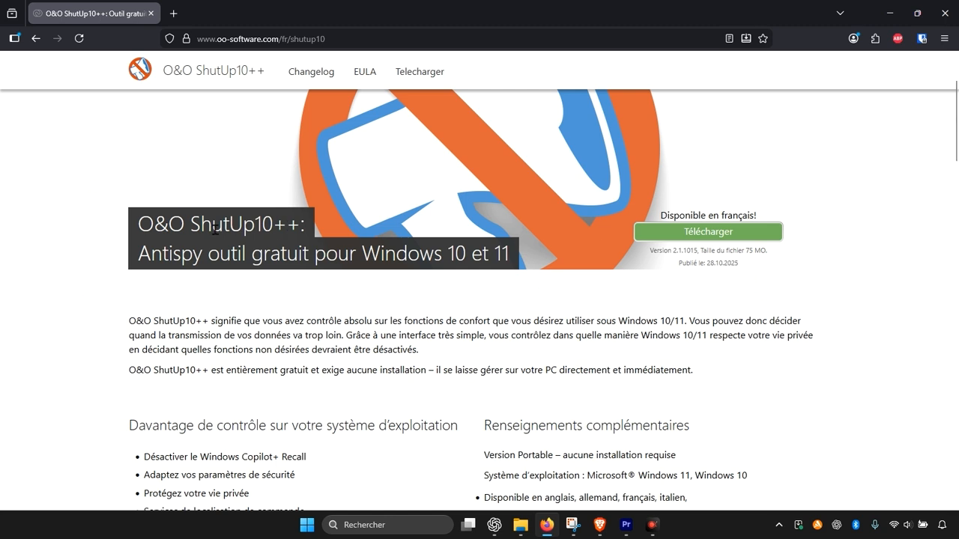
pyautogui.click(719, 233)
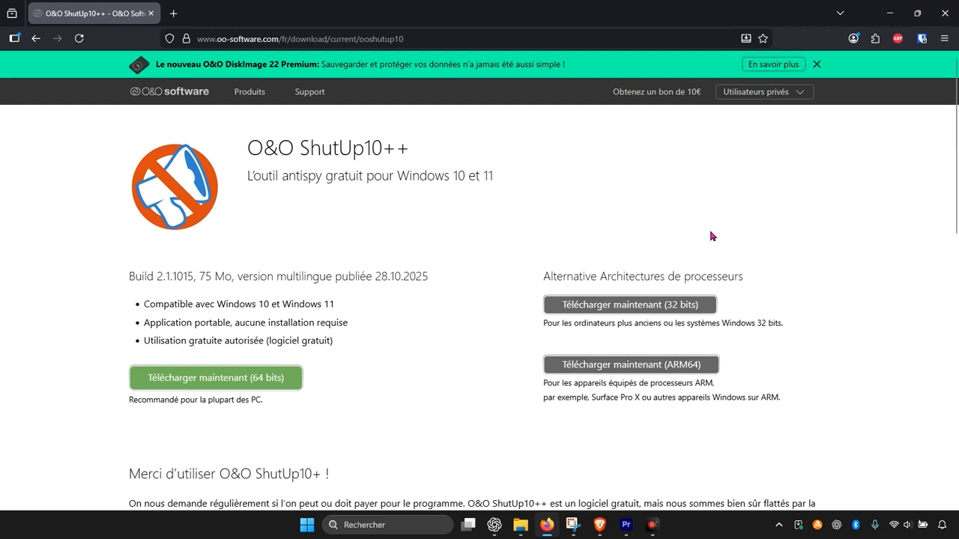
pyautogui.click(198, 384)
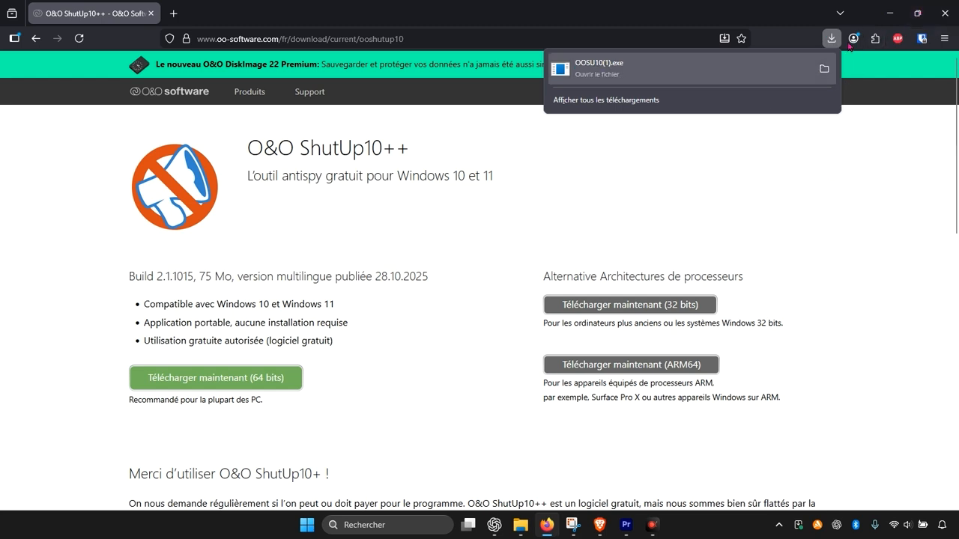
pyautogui.click(943, 17)
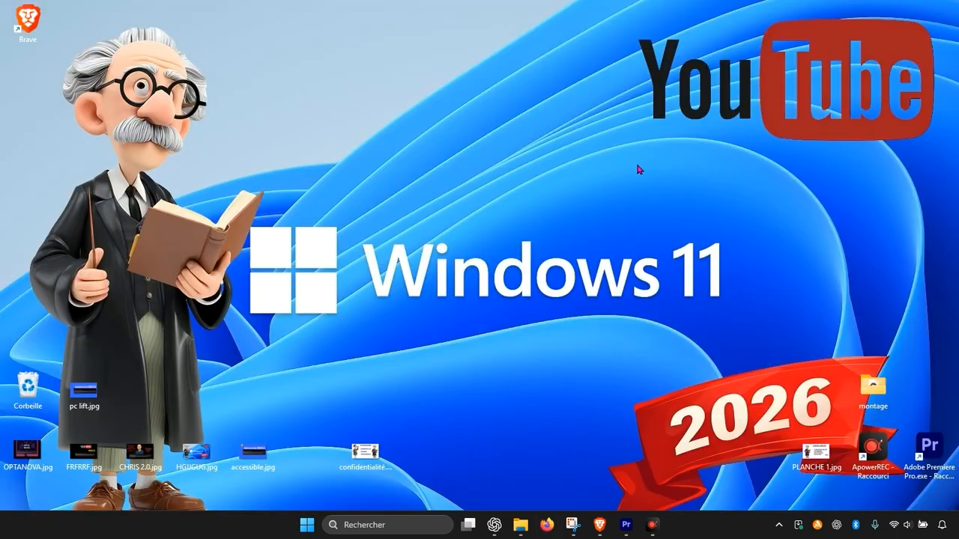
# Step: Launch OOSU10.exe from the Téléchargements folder in File Explorer and maximize its window
pyautogui.click(520, 524)
pyautogui.click(520, 525)
pyautogui.click(520, 524)
pyautogui.click(327, 457)
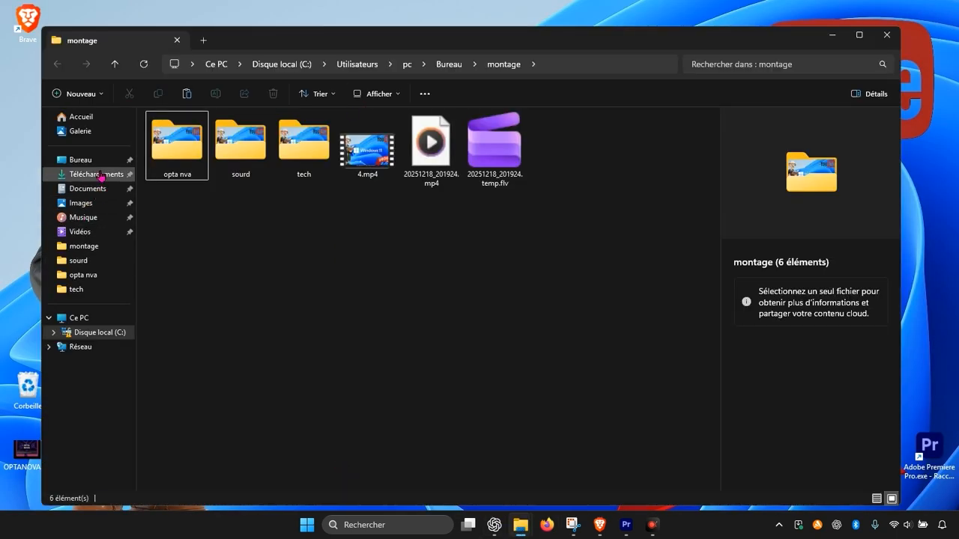
pyautogui.click(89, 173)
pyautogui.click(217, 162)
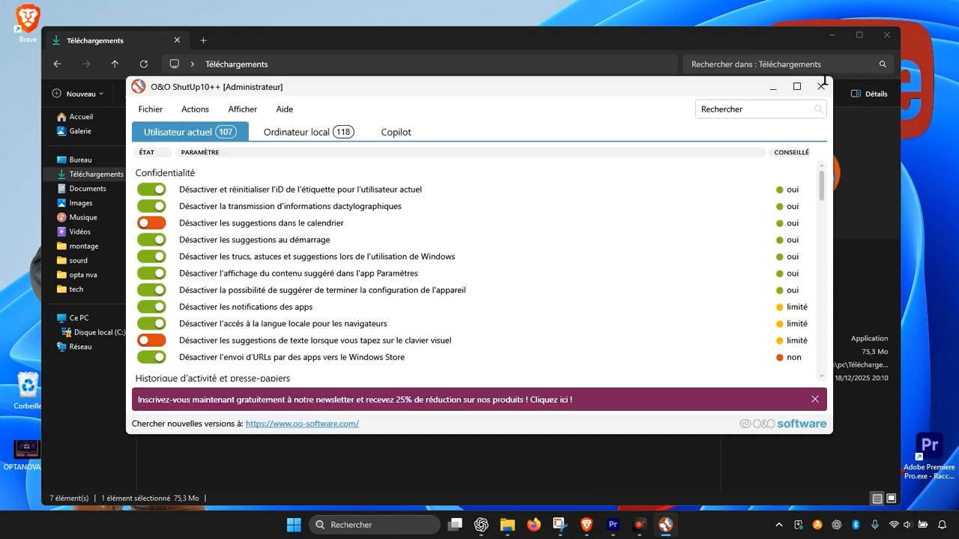
pyautogui.click(796, 86)
# Step: Review the current user's privacy settings and their recommendation levels, from Confidentialité through the Microsoft Edge sections
pyautogui.scroll(-3, 180, 224)
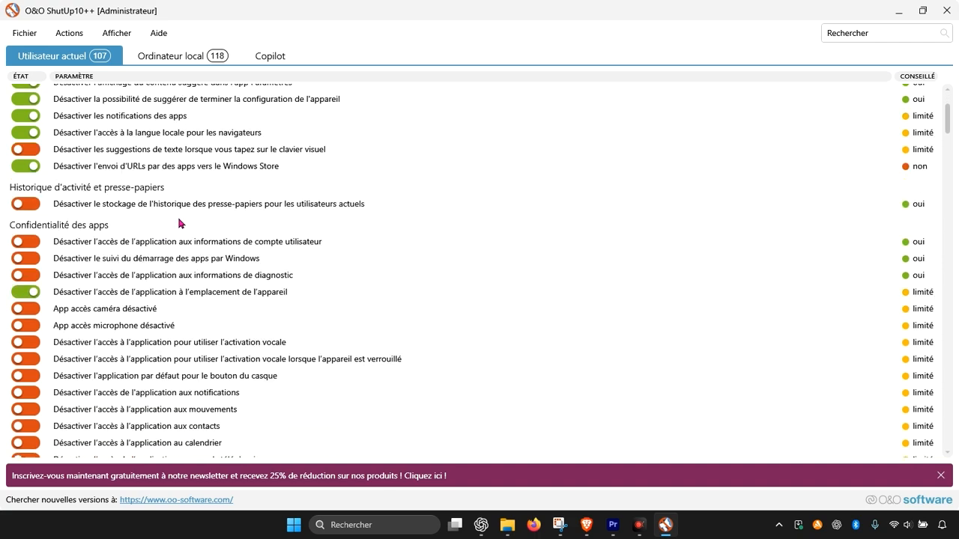
pyautogui.scroll(-14, 180, 223)
pyautogui.scroll(12, 179, 223)
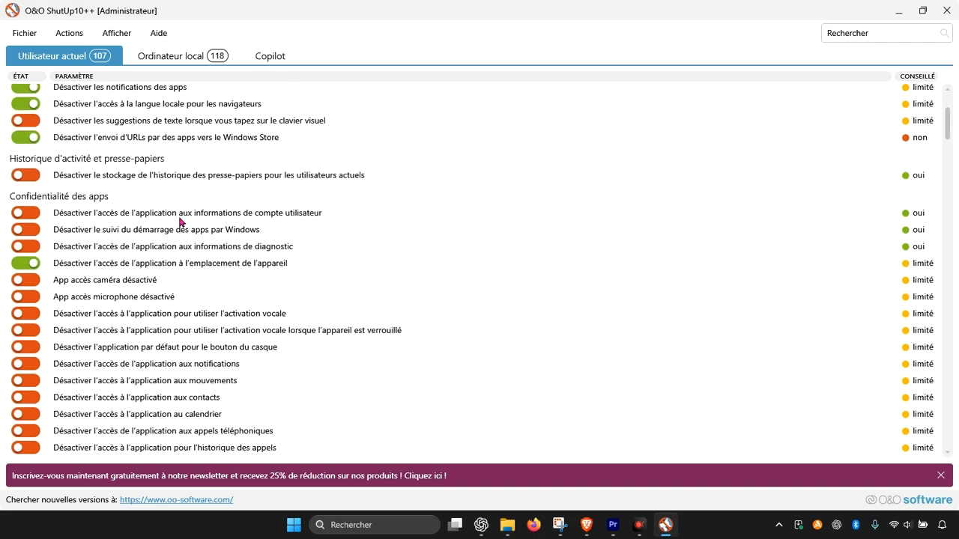
pyautogui.scroll(3, 180, 223)
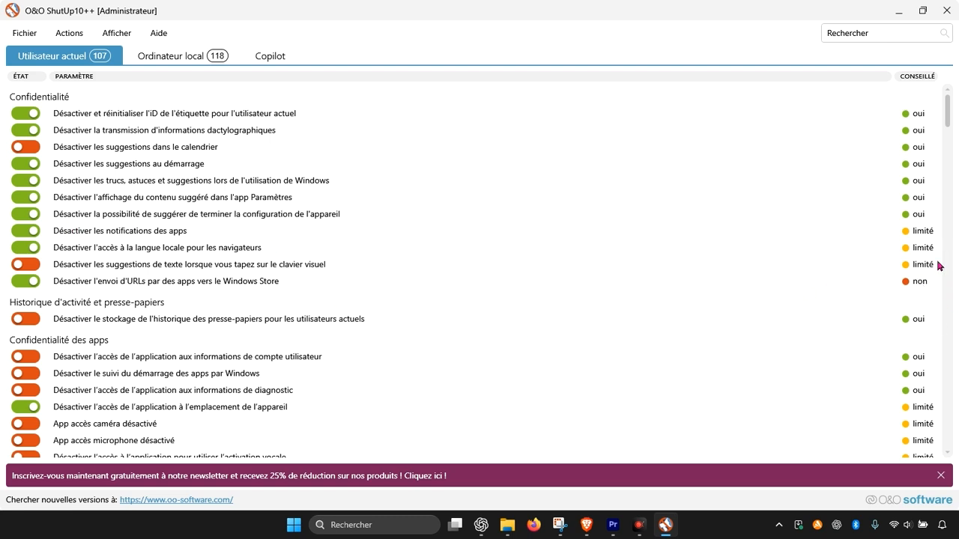
pyautogui.scroll(-2, 899, 326)
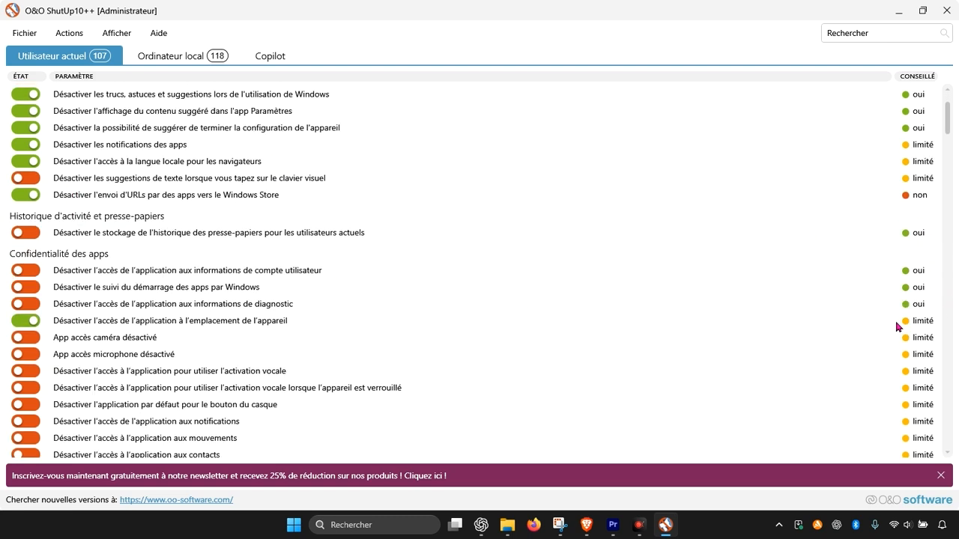
pyautogui.scroll(-10, 899, 327)
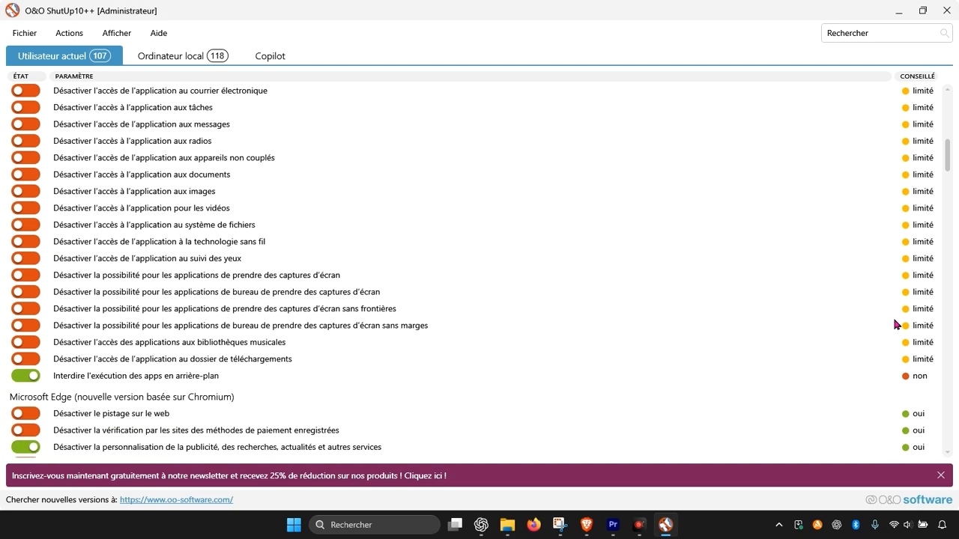
pyautogui.scroll(2, 109, 197)
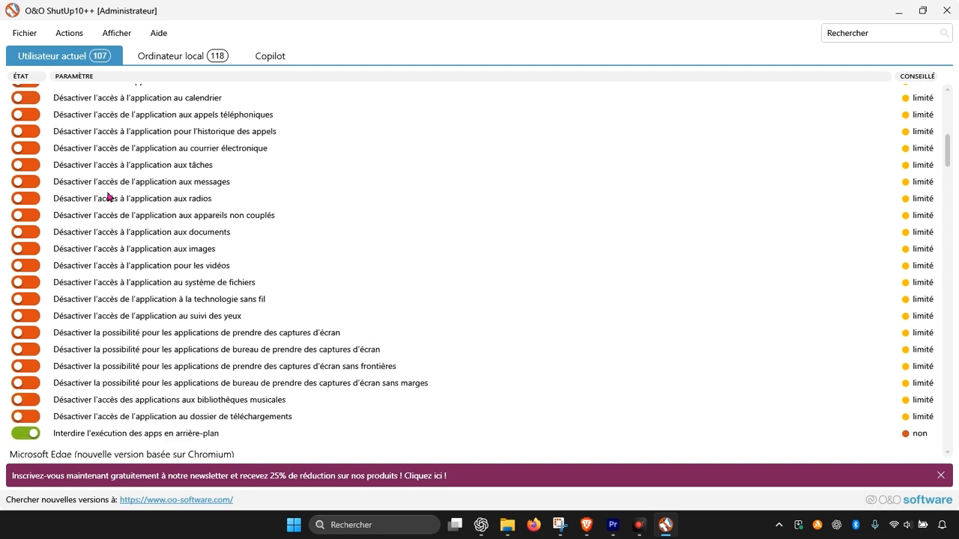
pyautogui.scroll(5, 104, 199)
pyautogui.scroll(-5, 105, 198)
pyautogui.scroll(-14, 135, 204)
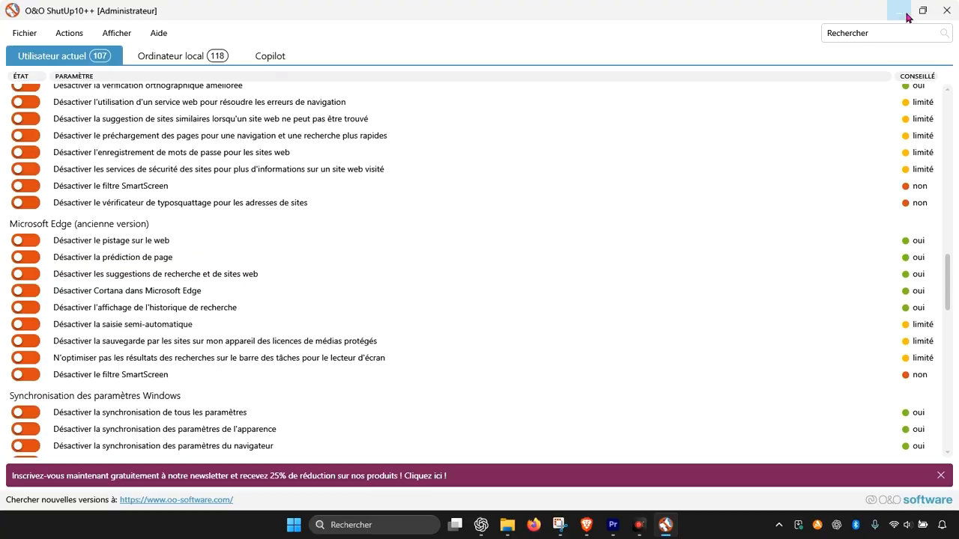
# Step: Minimize the open windows and find and open "Créer un point de restauration" through Windows search
pyautogui.click(907, 16)
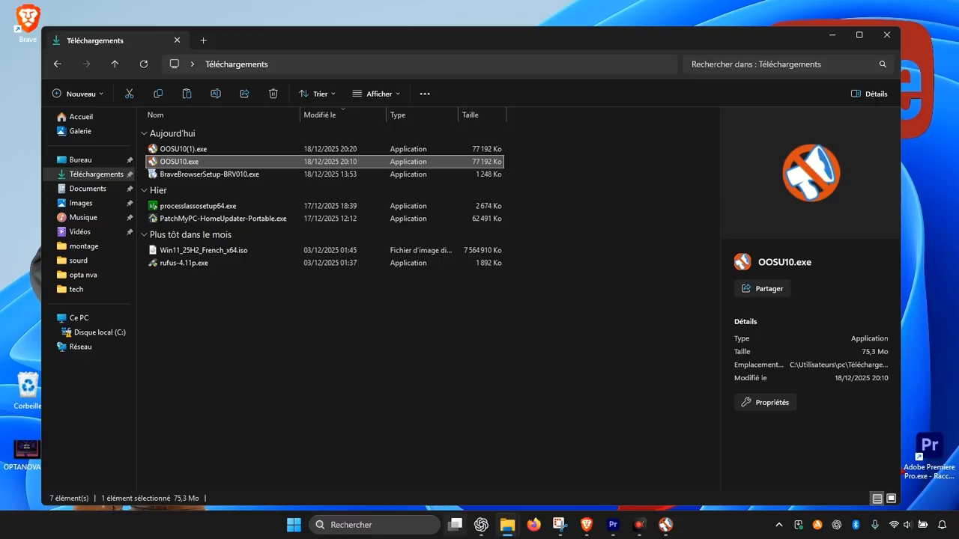
pyautogui.click(833, 36)
pyautogui.click(363, 525)
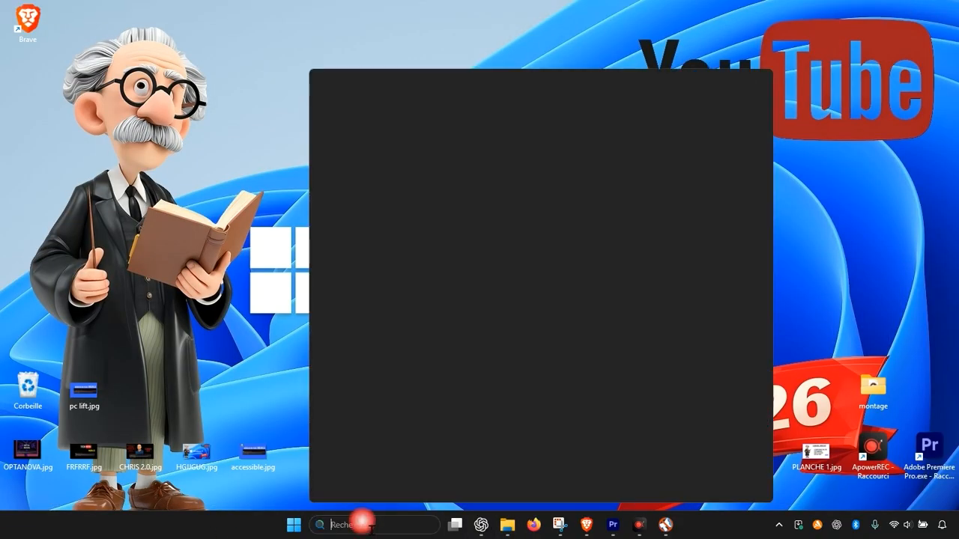
pyautogui.write('crre')
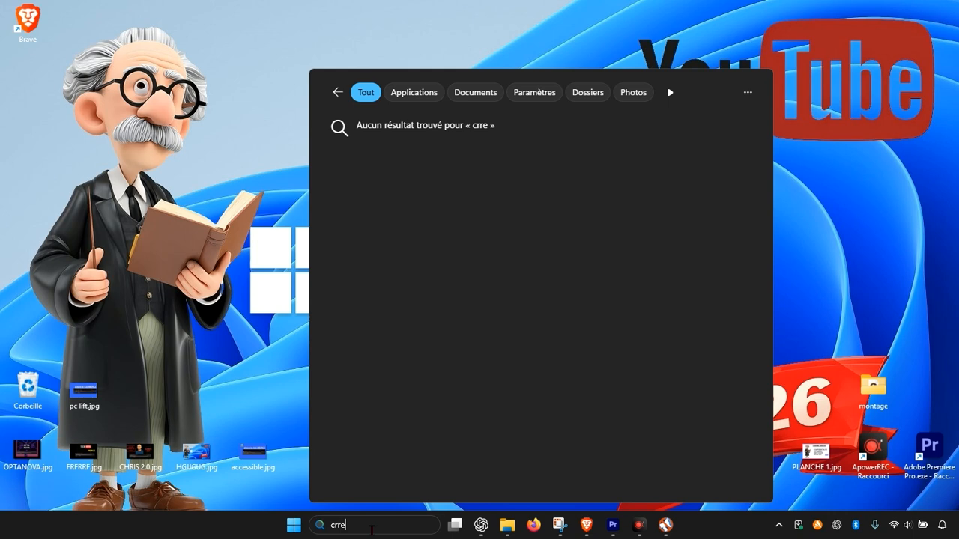
pyautogui.press('BackSpace')
pyautogui.press('BackSpace')
pyautogui.press('BackSpace')
pyautogui.press('BackSpace')
pyautogui.write('c')
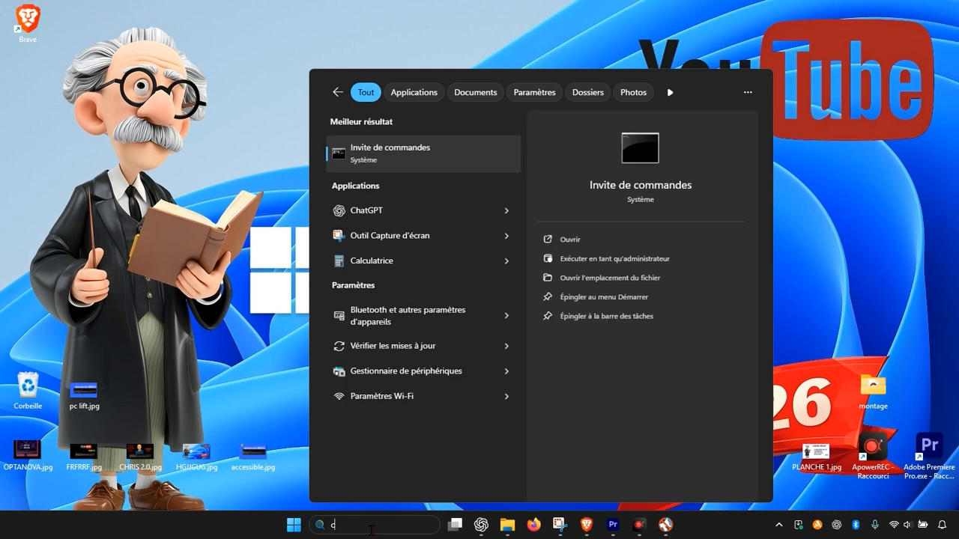
pyautogui.write('re')
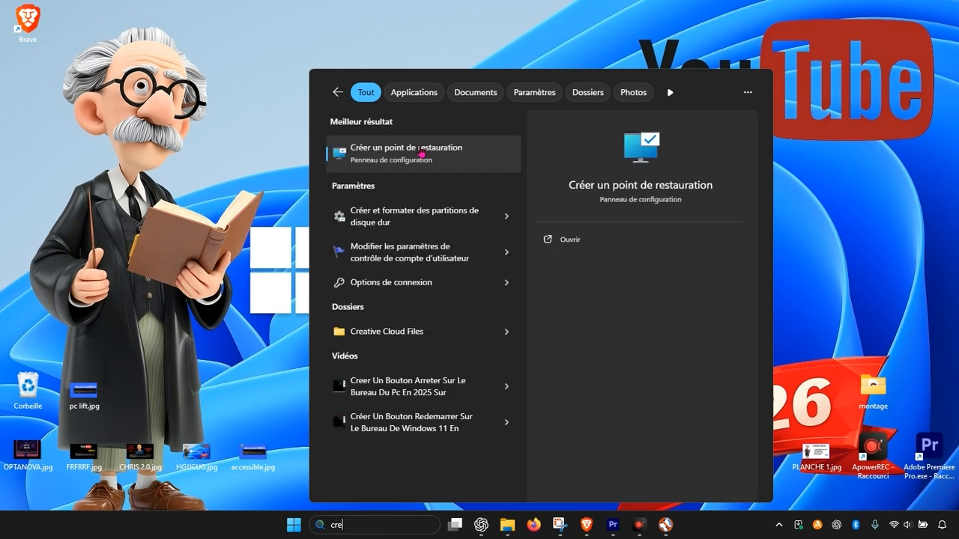
pyautogui.click(400, 156)
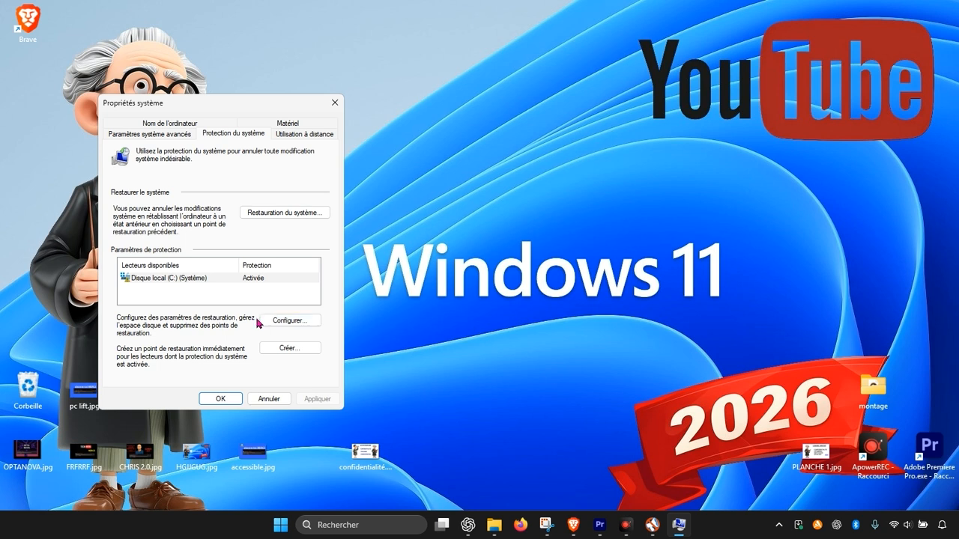
# Step: Check and accept the system protection settings for drive C:, and create a restore point with a short description
pyautogui.click(292, 322)
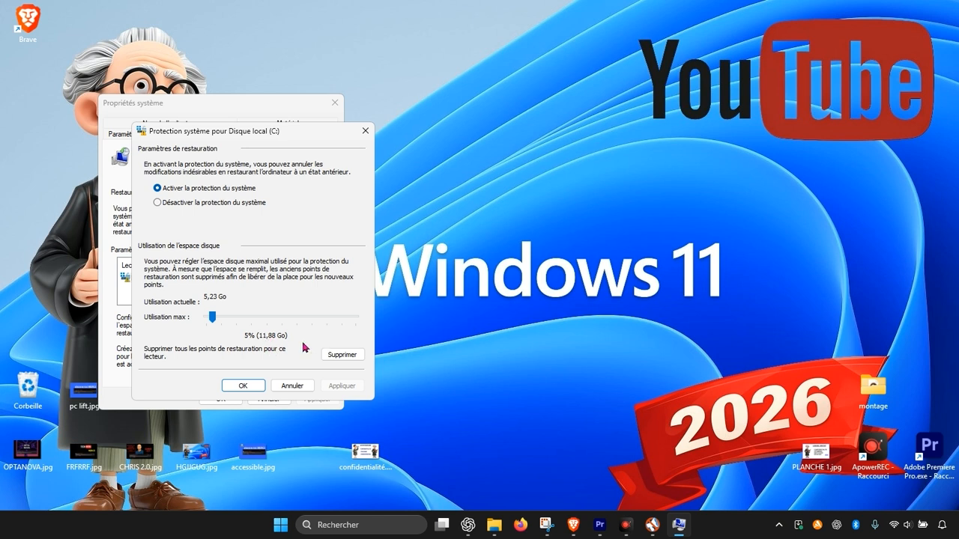
pyautogui.click(240, 386)
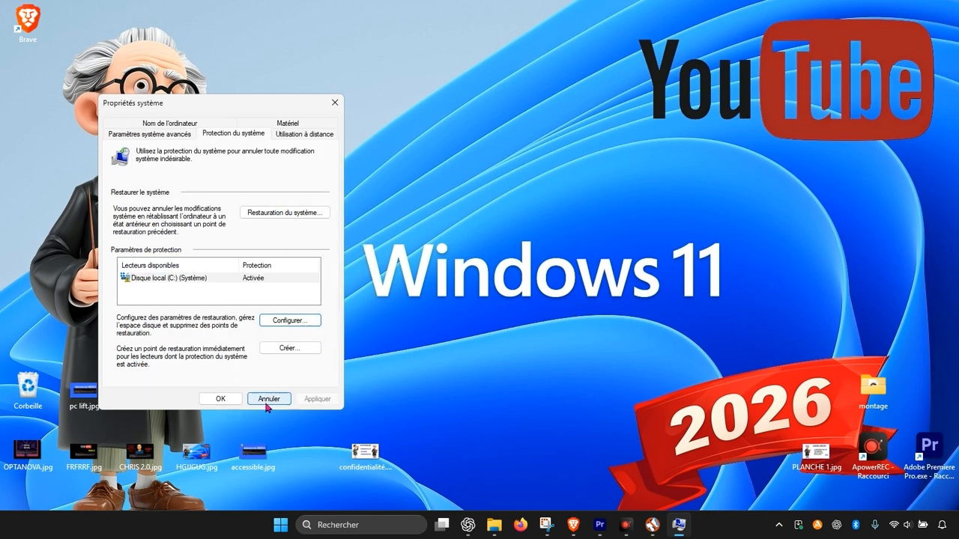
pyautogui.click(283, 348)
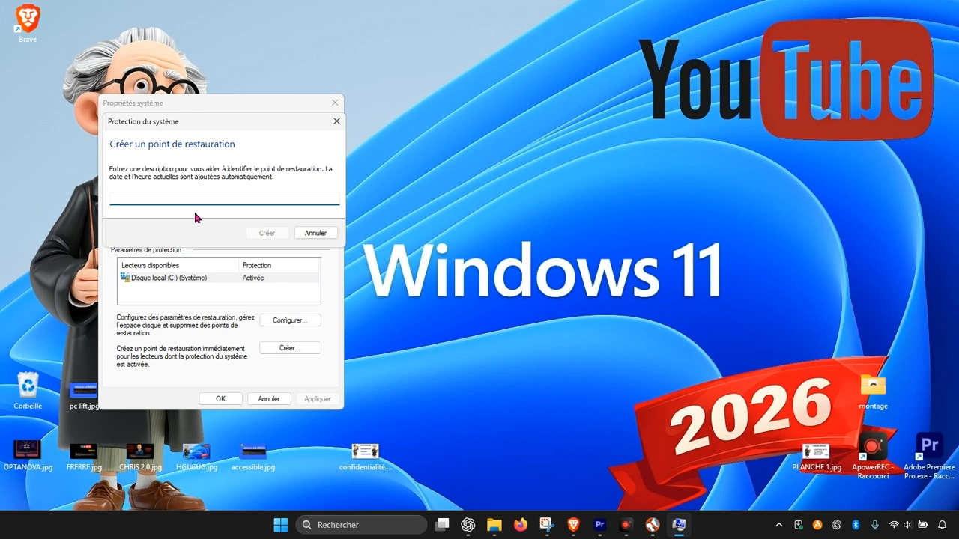
pyautogui.write('po')
pyautogui.press('BackSpace')
pyautogui.write('sh')
pyautogui.click(284, 233)
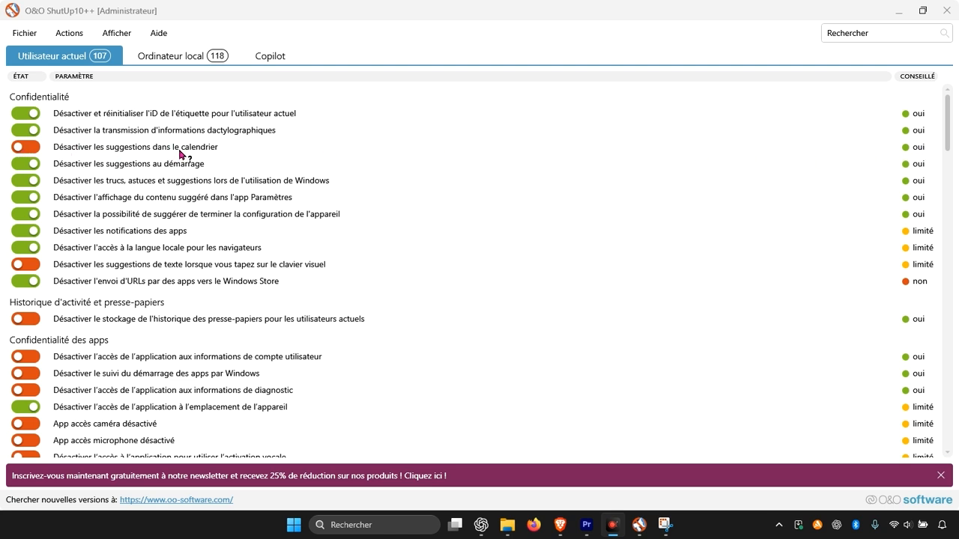
# Step: In O&O ShutUp10++, disable calendar suggestions without creating the offered restore point, and disable app access to user account information
pyautogui.click(29, 149)
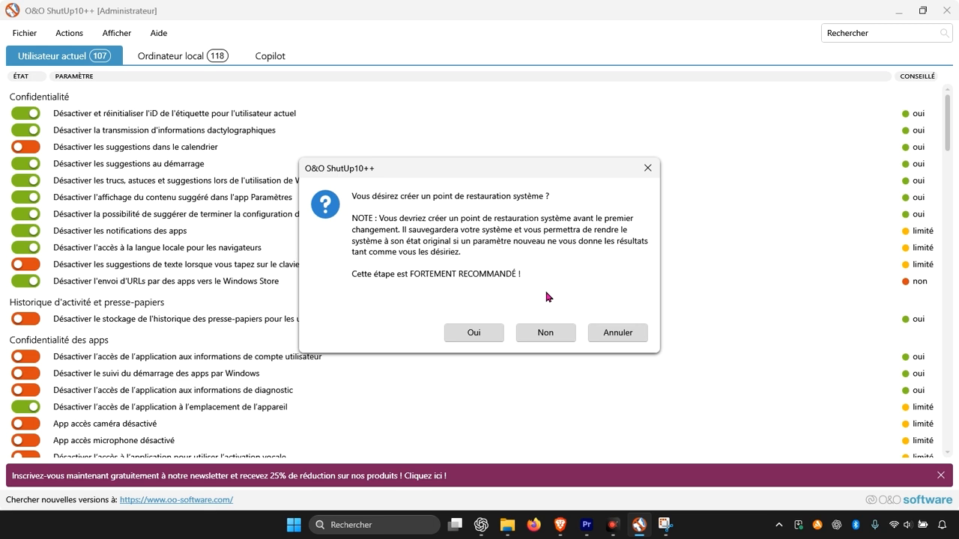
pyautogui.click(535, 337)
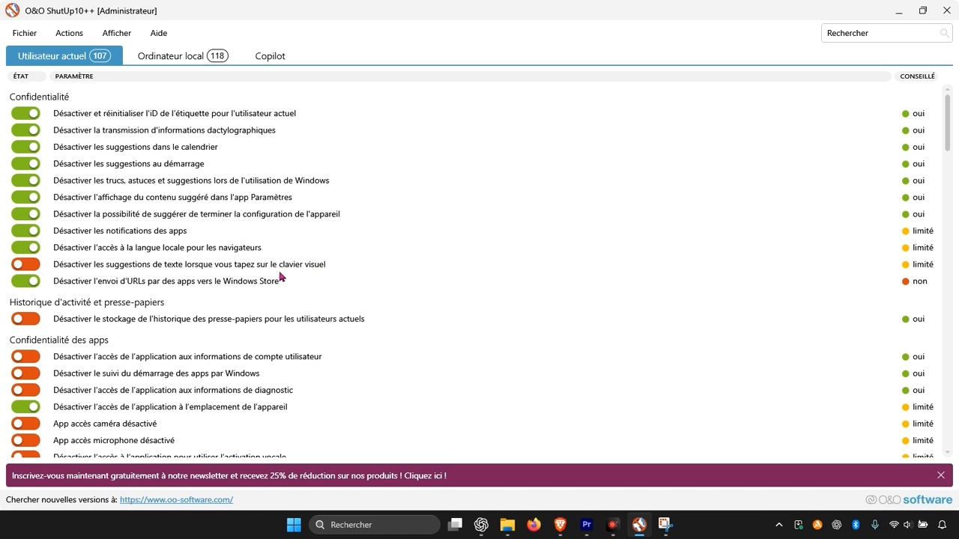
pyautogui.scroll(-1, 361, 285)
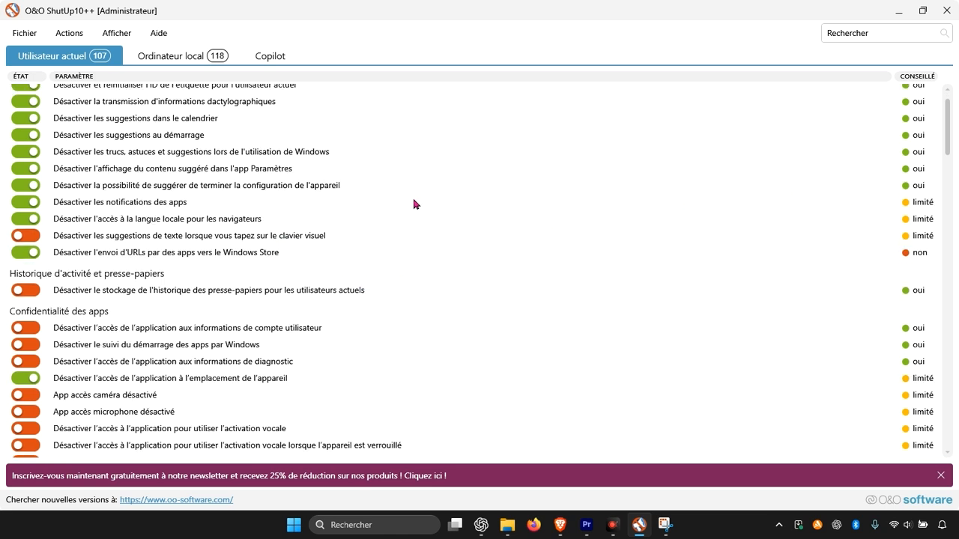
pyautogui.scroll(-2, 413, 202)
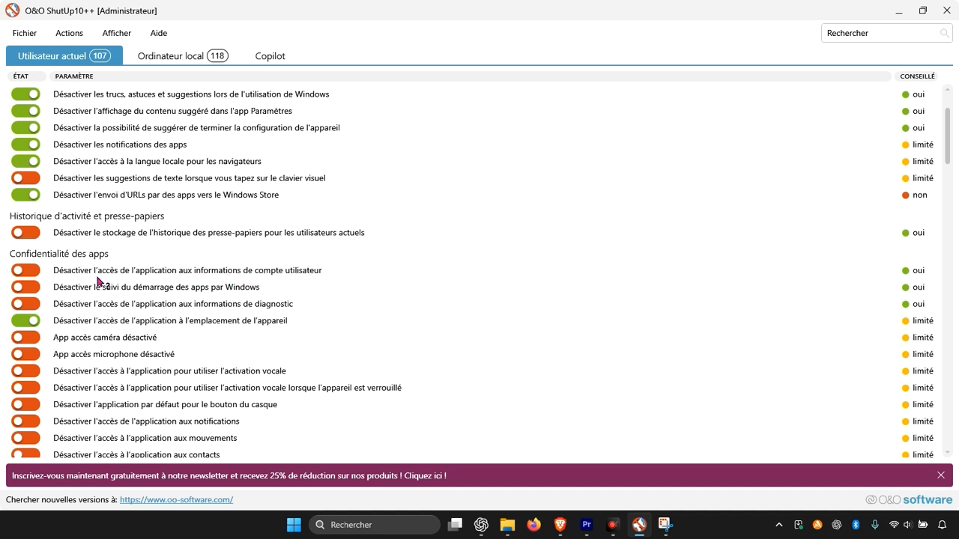
pyautogui.click(36, 274)
# Step: Look through the app privacy settings down to the Chromium-based Microsoft Edge section
pyautogui.scroll(-8, 211, 275)
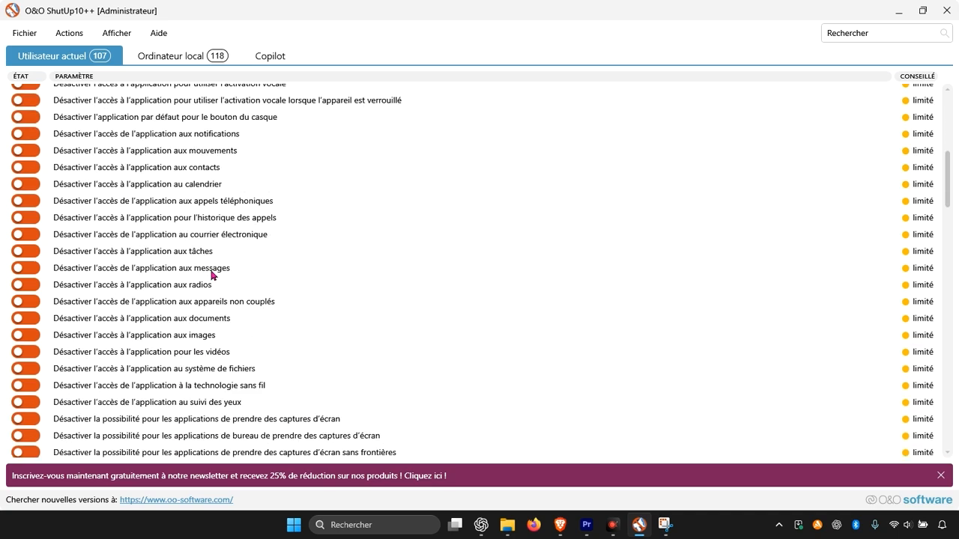
pyautogui.scroll(10, 211, 276)
pyautogui.scroll(-4, 287, 346)
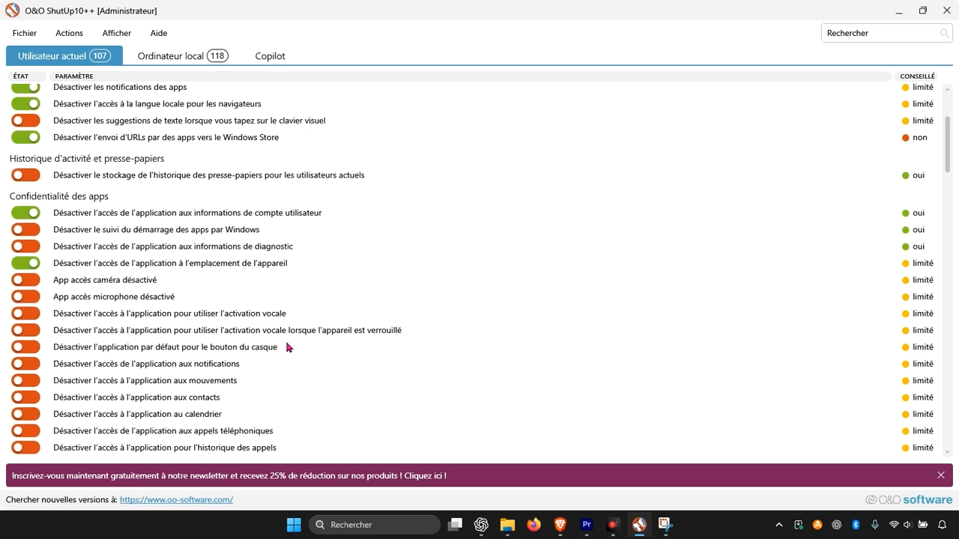
pyautogui.scroll(-13, 283, 346)
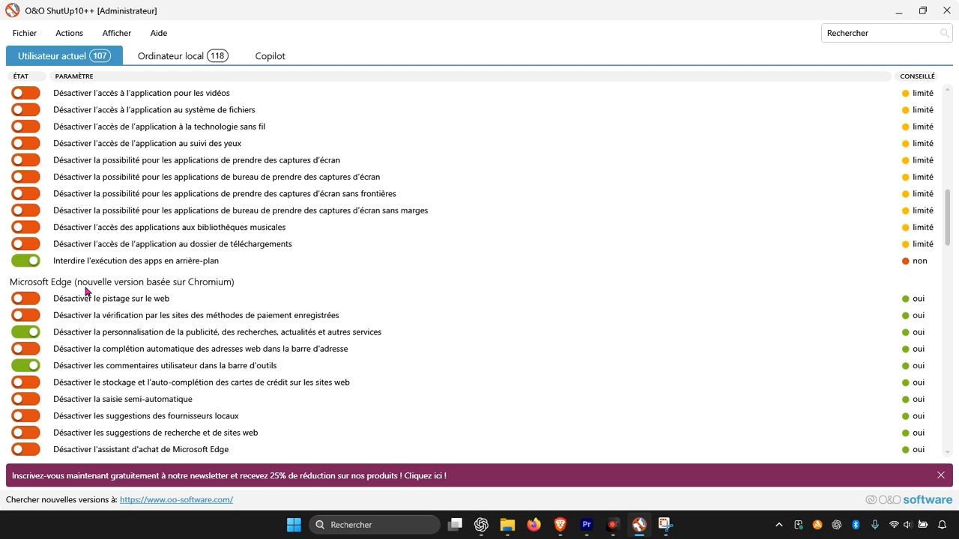
# Step: Examine the remaining current-user settings, from the Chromium-based Microsoft Edge section through synchronization, Cortana and Windows AI to the Divers section
pyautogui.scroll(-2, 152, 291)
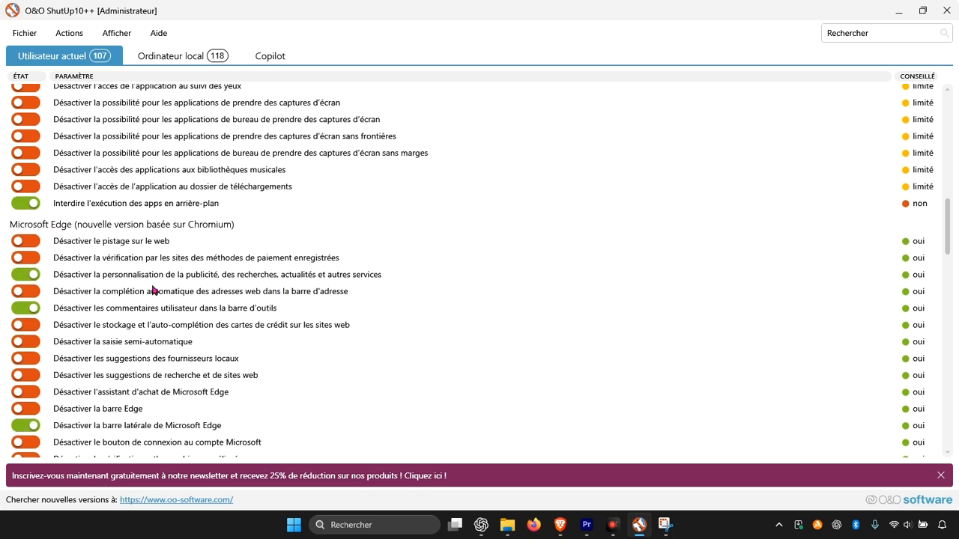
pyautogui.scroll(-8, 153, 291)
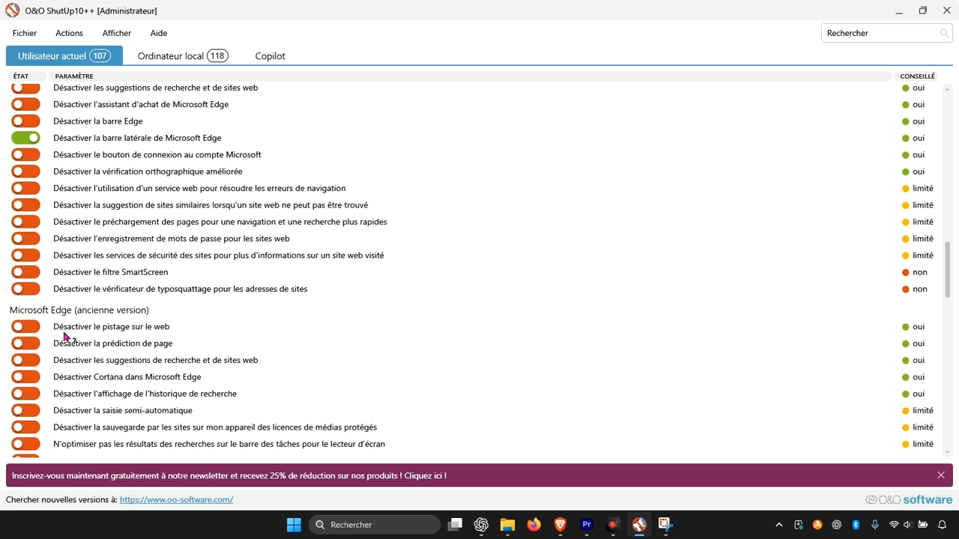
pyautogui.scroll(-8, 98, 344)
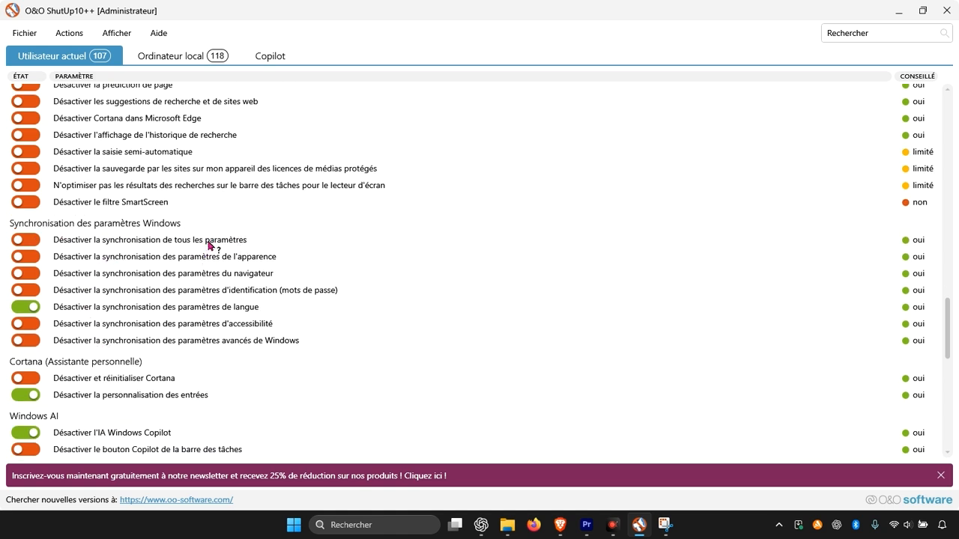
pyautogui.scroll(-2, 71, 311)
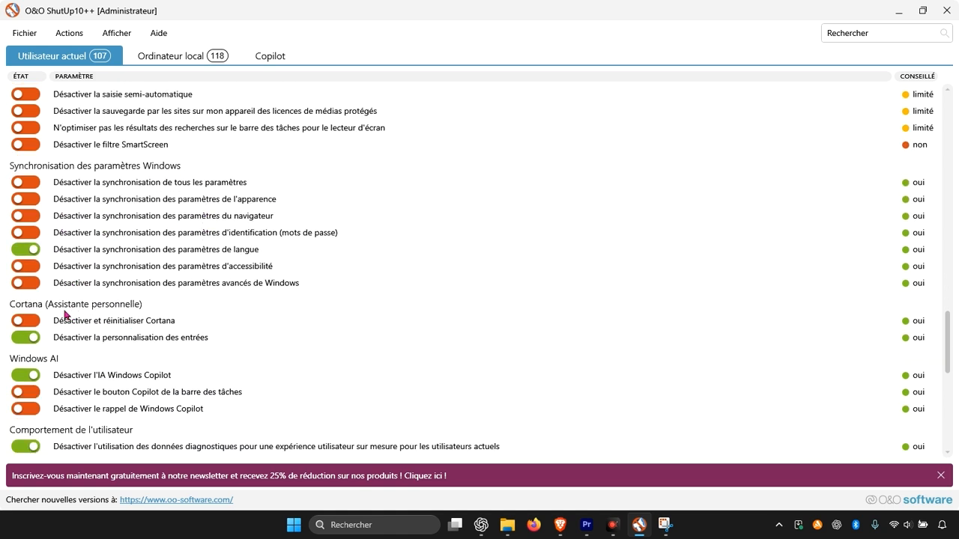
pyautogui.scroll(-1, 81, 359)
pyautogui.scroll(-2, 89, 348)
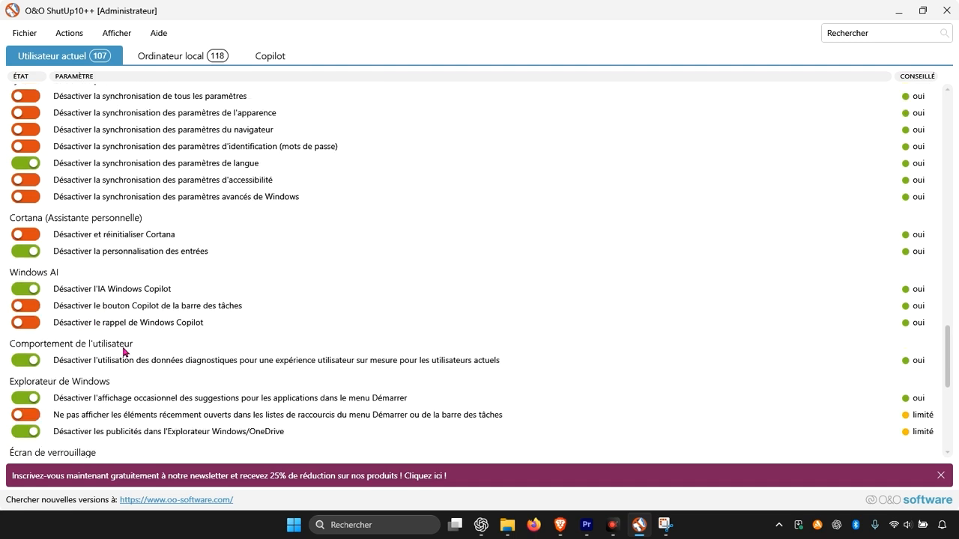
pyautogui.scroll(-2, 101, 300)
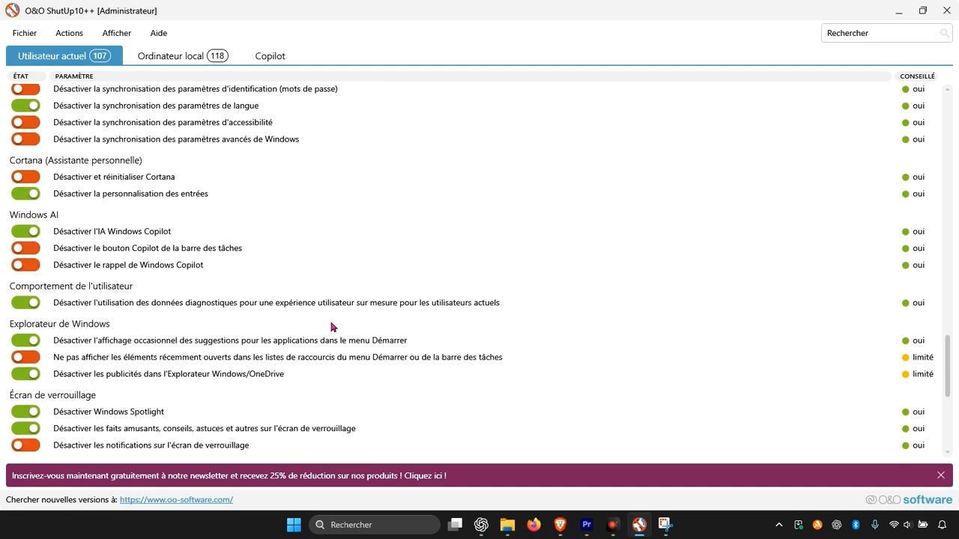
pyautogui.scroll(-2, 189, 287)
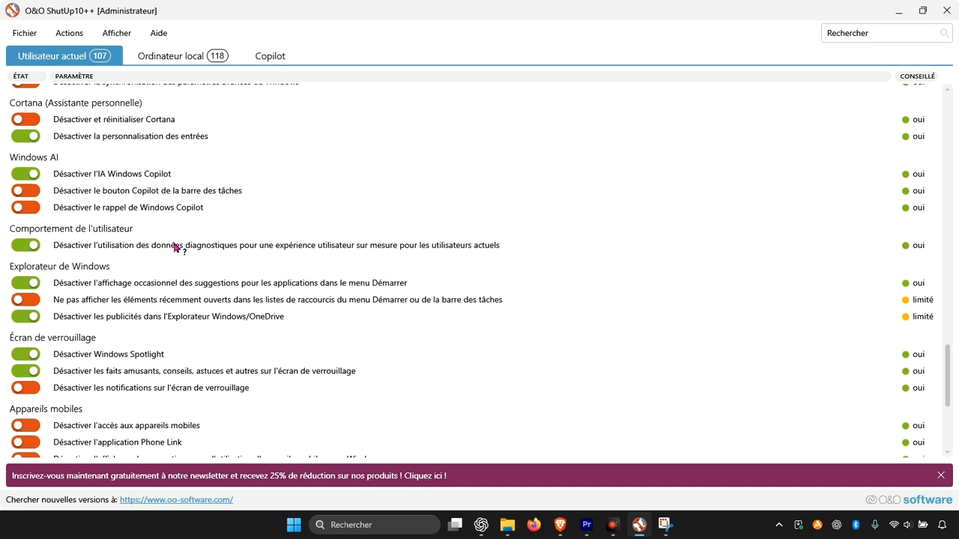
pyautogui.scroll(-2, 99, 307)
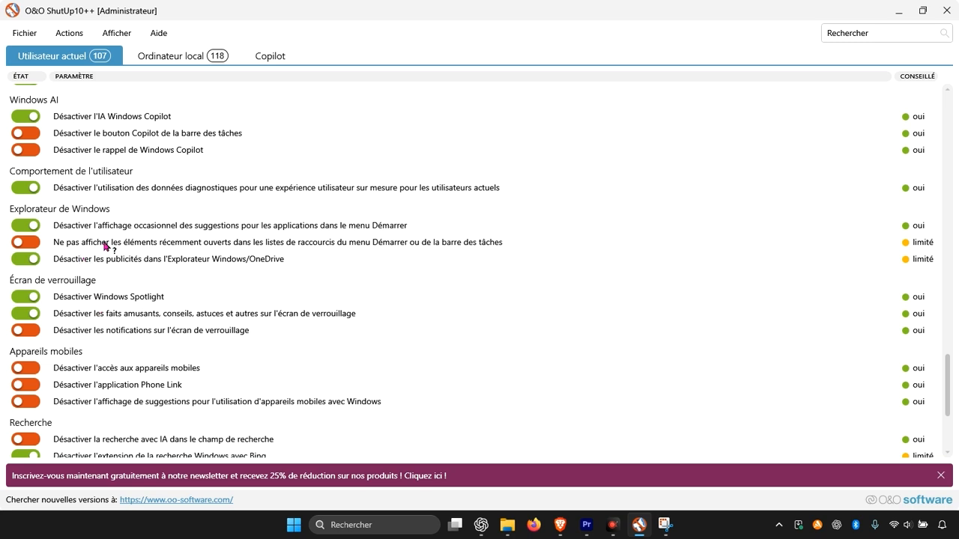
pyautogui.scroll(-2, 136, 307)
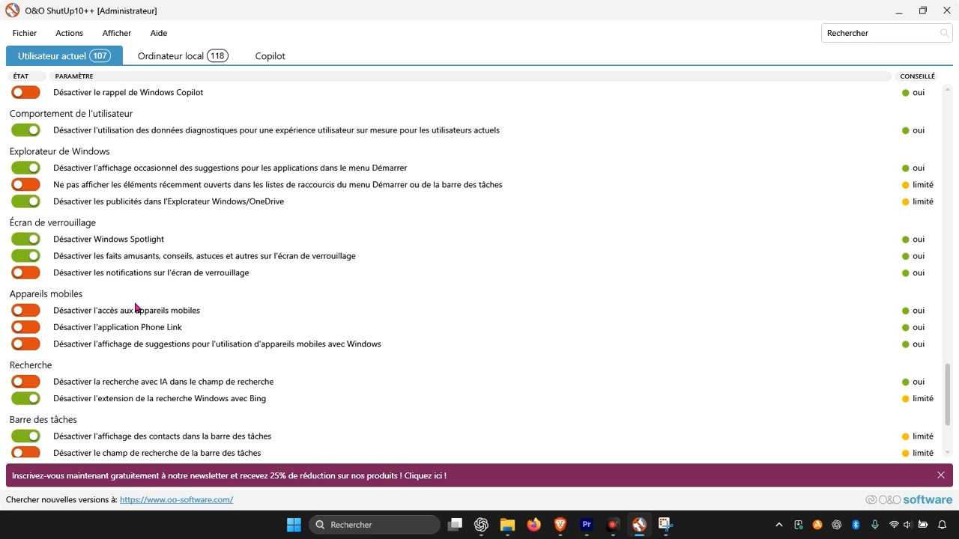
pyautogui.scroll(-3, 82, 306)
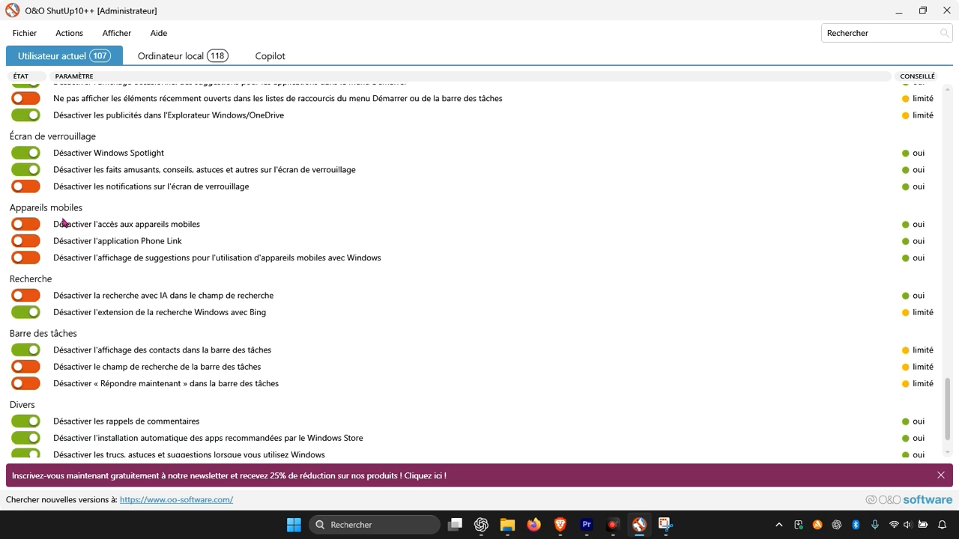
pyautogui.scroll(-1, 90, 296)
pyautogui.scroll(-1, 88, 311)
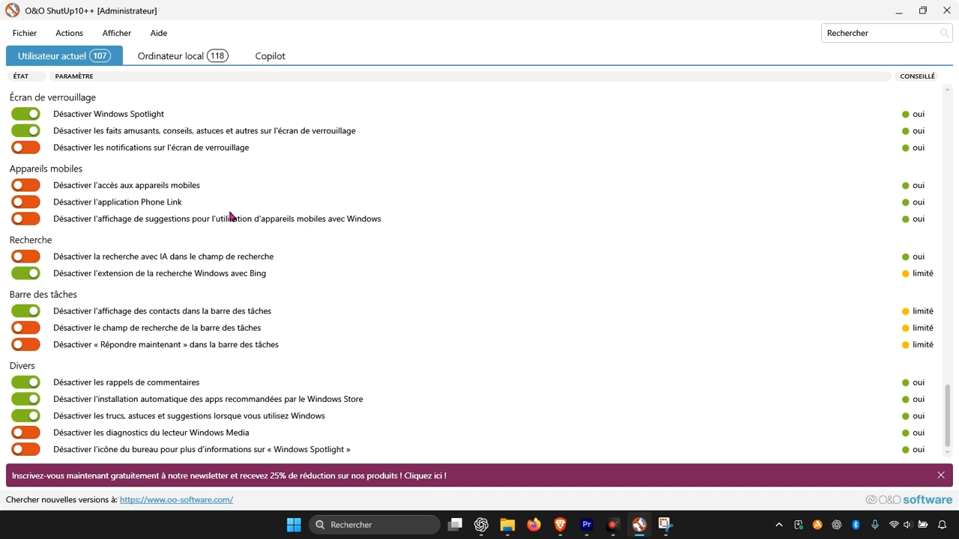
pyautogui.scroll(6, 127, 213)
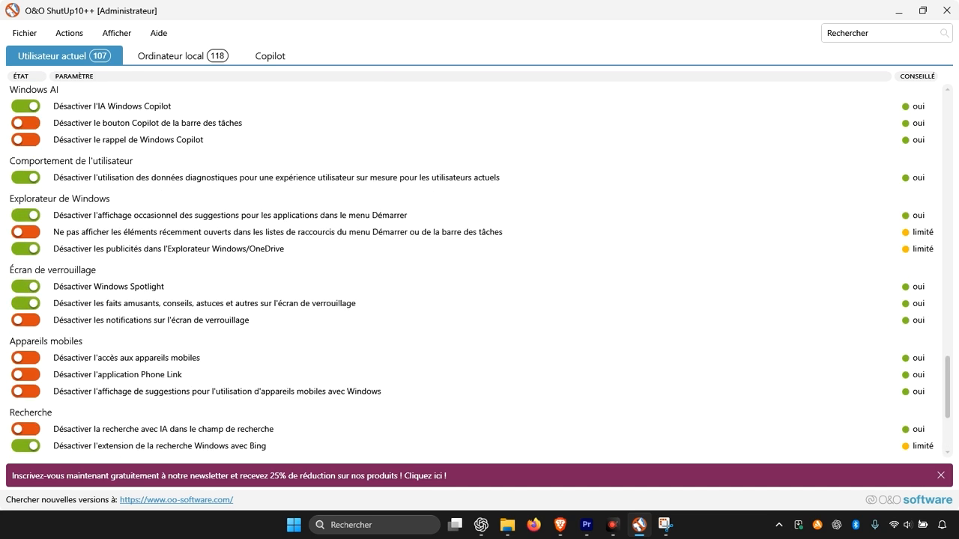
pyautogui.scroll(3, 480, 298)
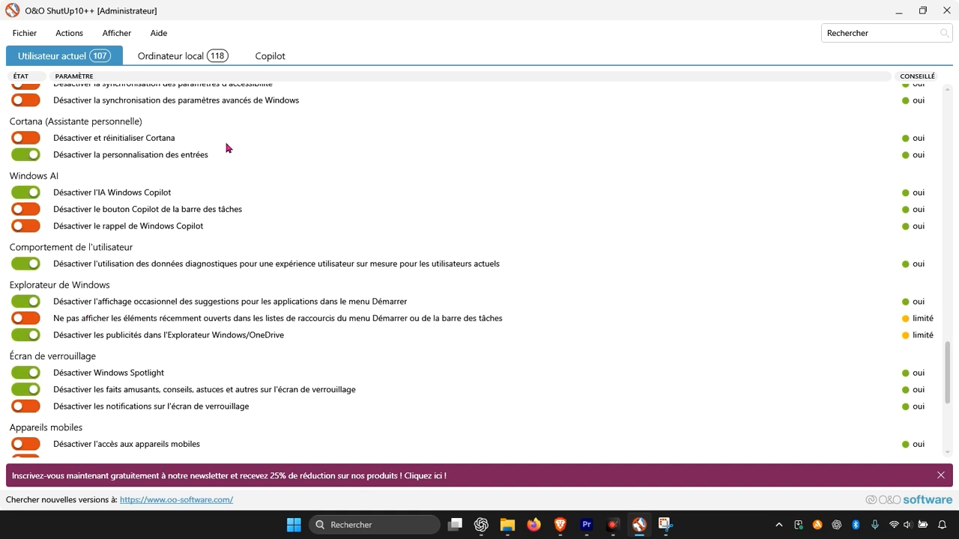
# Step: Display the settings for the local computer and look through its privacy, app access, security and Microsoft Edge sections
pyautogui.click(172, 57)
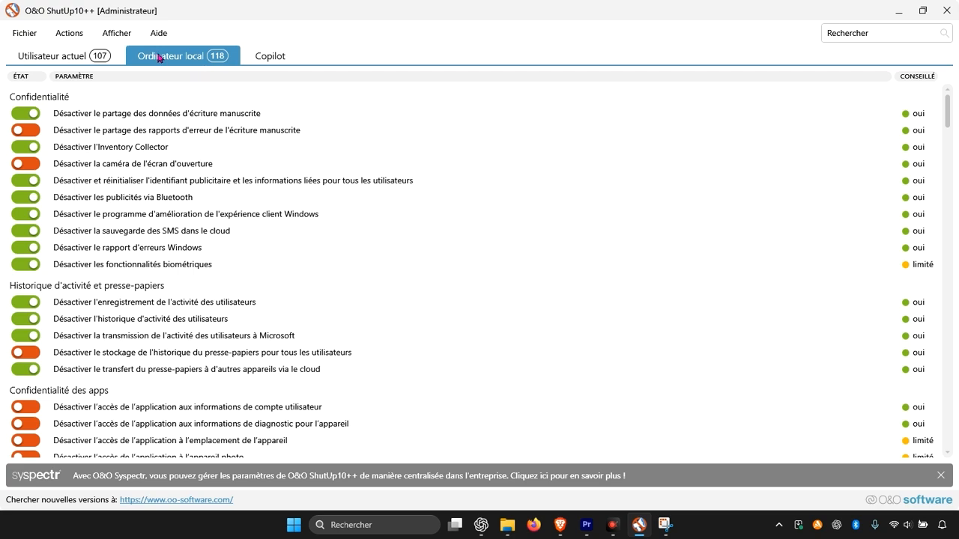
pyautogui.scroll(-5, 220, 154)
pyautogui.scroll(-15, 222, 152)
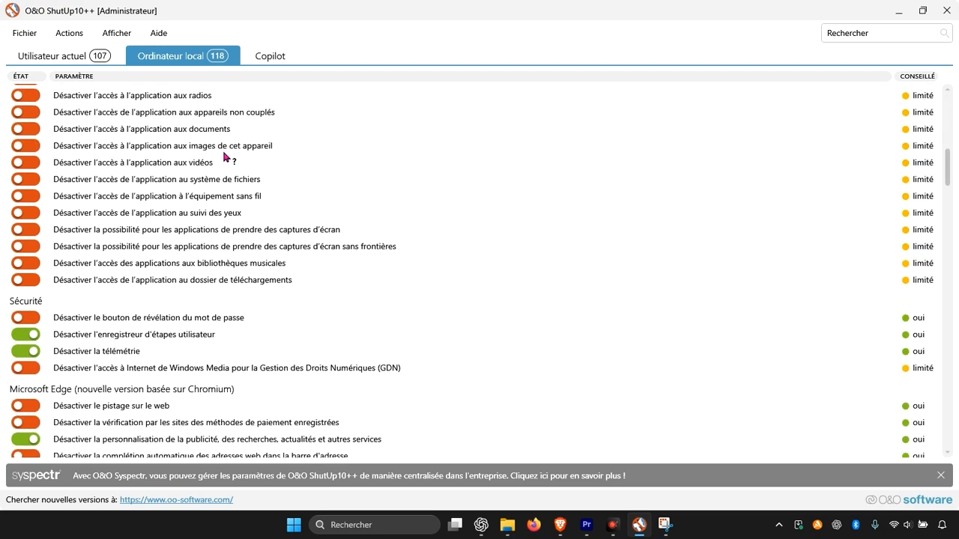
pyautogui.scroll(-5, 231, 162)
pyautogui.scroll(13, 255, 150)
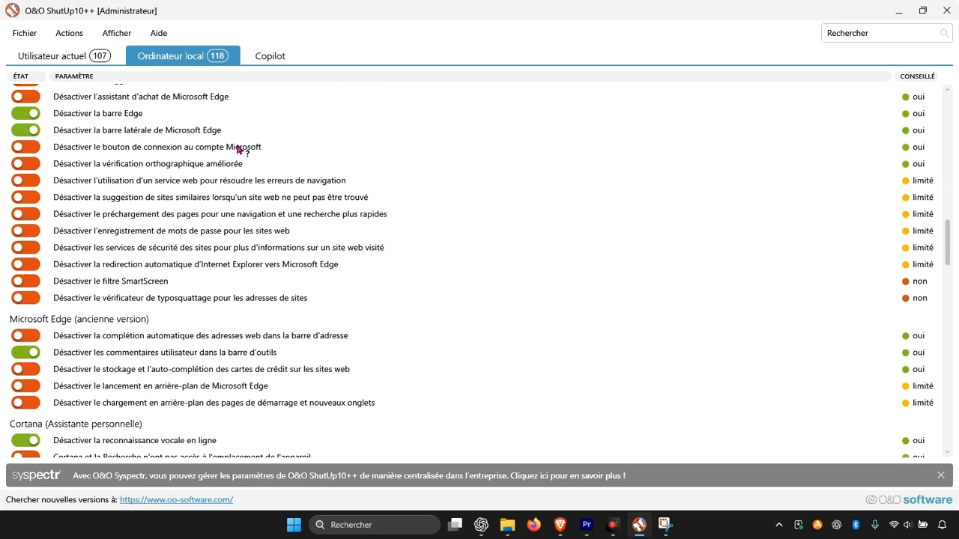